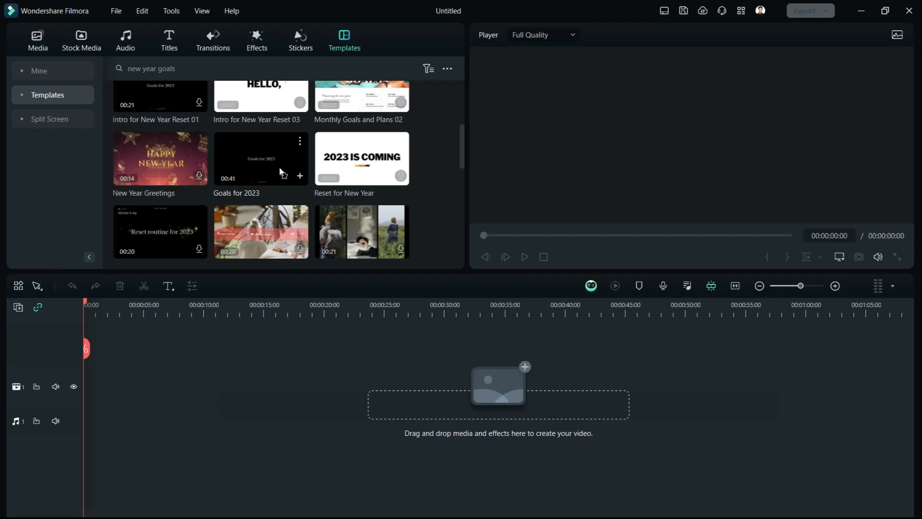
Place the Goals for 2023 template at the start of the first video track and expand it into its separate clips.
{"action": "left_click", "coordinate": [300, 176]}
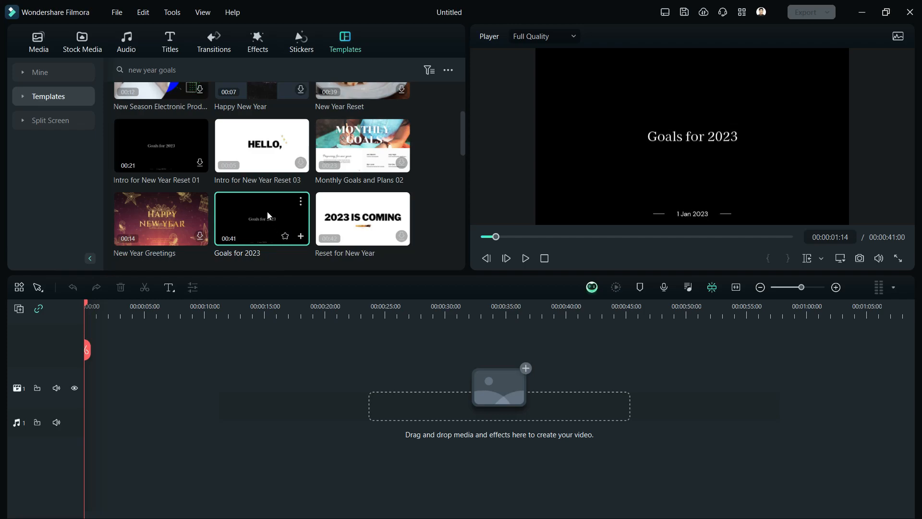
{"action": "left_click_drag", "start_coordinate": [267, 212], "coordinate": [86, 387]}
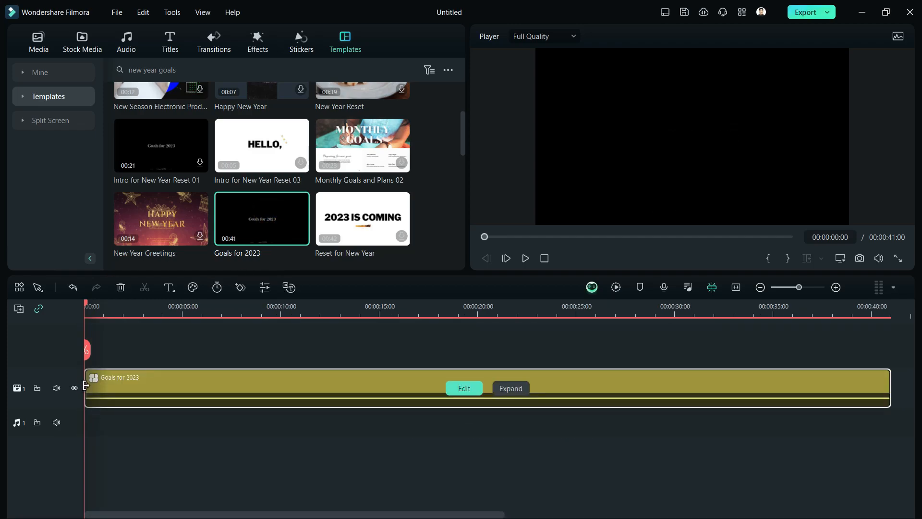
{"action": "key", "text": "ctrl+z"}
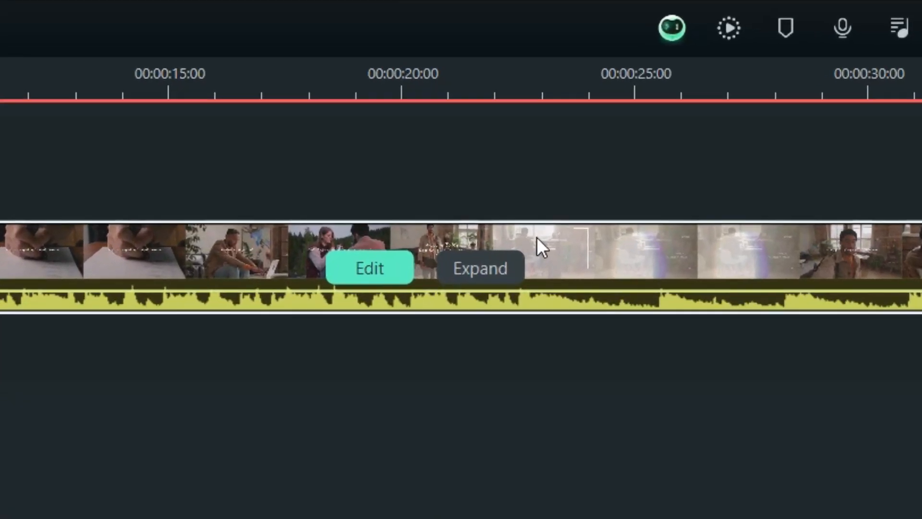
{"action": "left_click", "coordinate": [479, 269]}
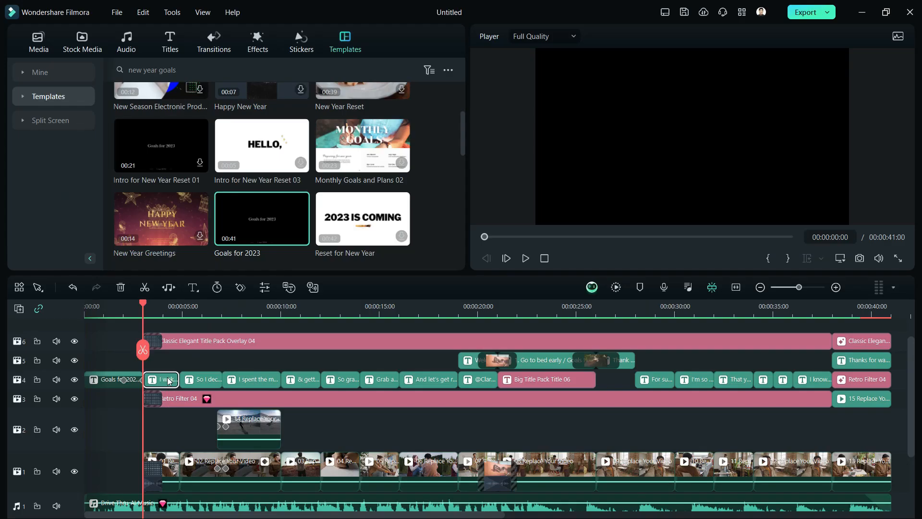
Inspect the expanded template's title clips, the 14 Replace Your Video clip, the Retro Filter 04 effect and several preview frames.
{"action": "double_click", "coordinate": [380, 203]}
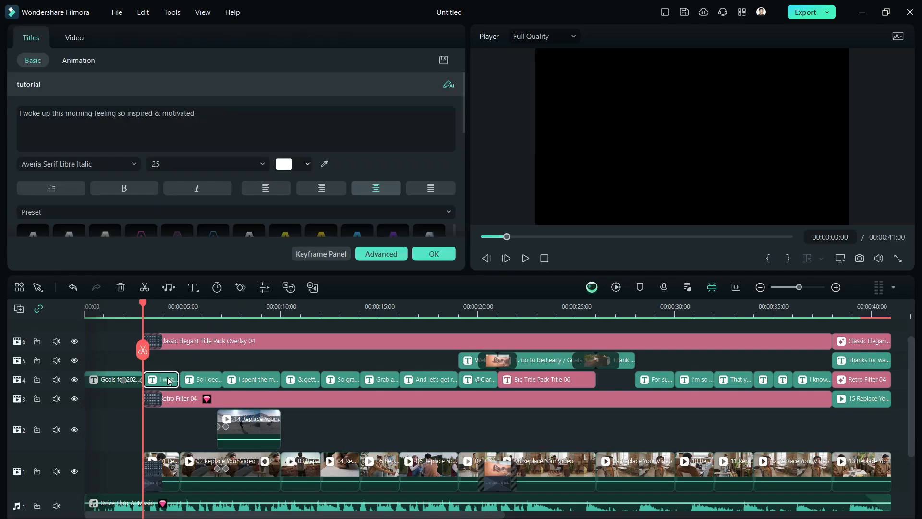
{"action": "double_click", "coordinate": [278, 416]}
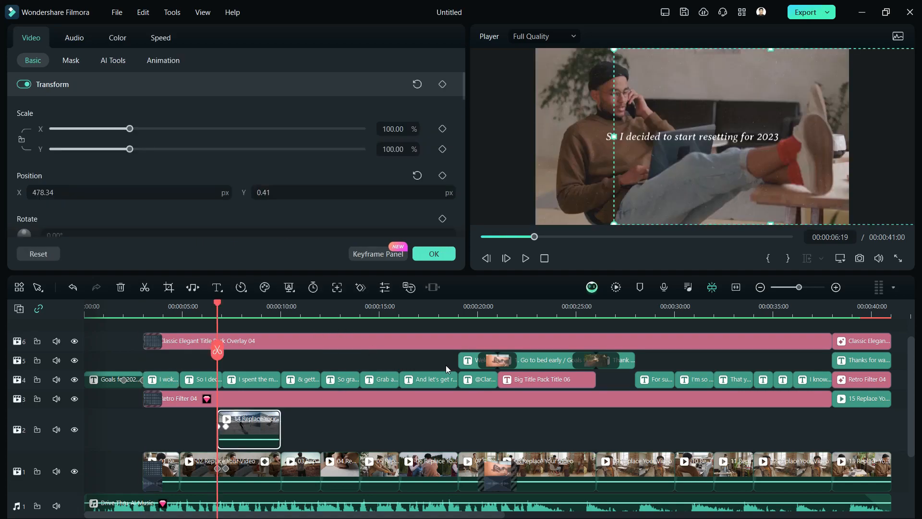
{"action": "left_click", "coordinate": [307, 399]}
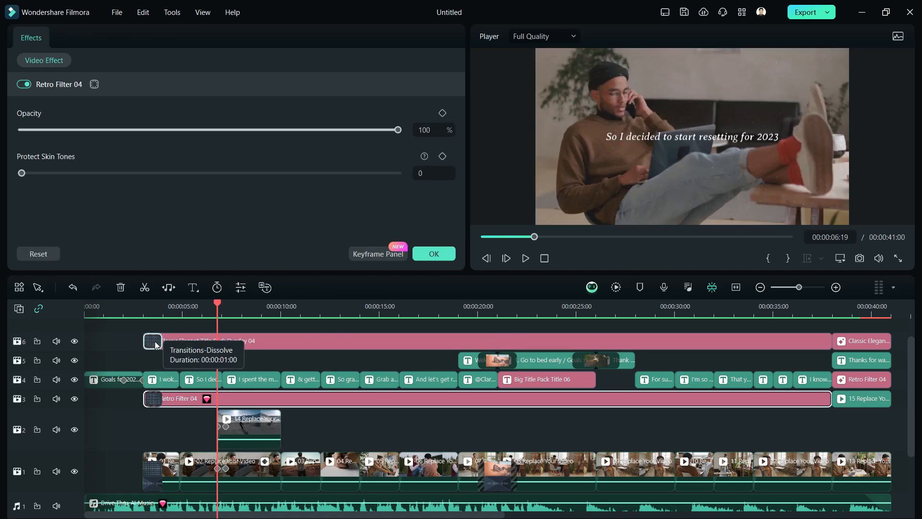
{"action": "left_click", "coordinate": [340, 307]}
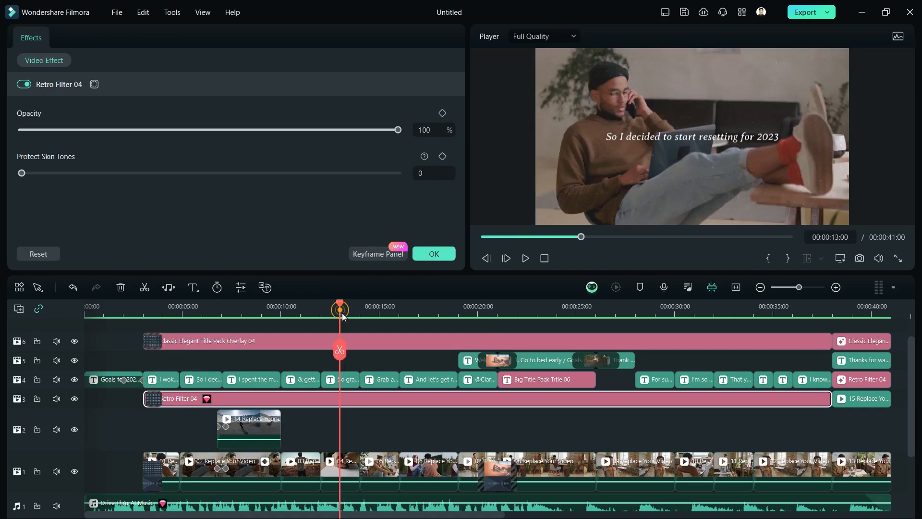
{"action": "left_click", "coordinate": [432, 305]}
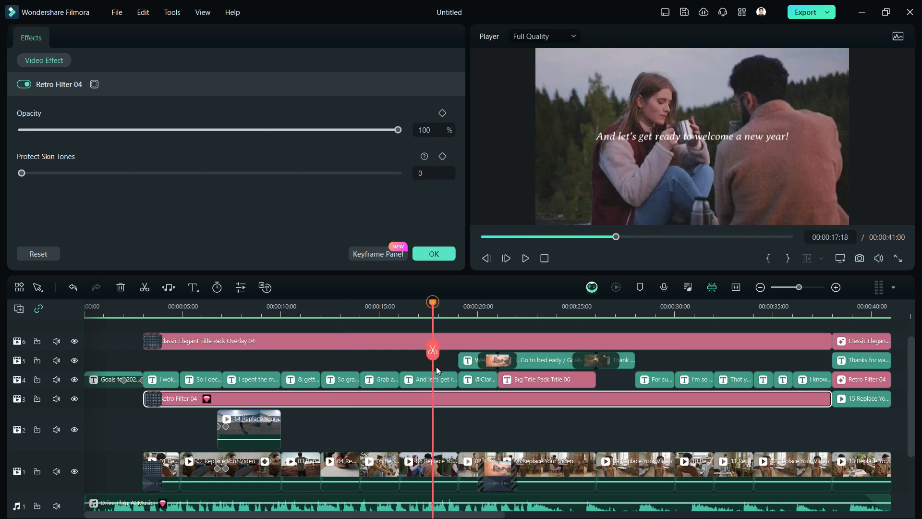
{"action": "left_click", "coordinate": [674, 140]}
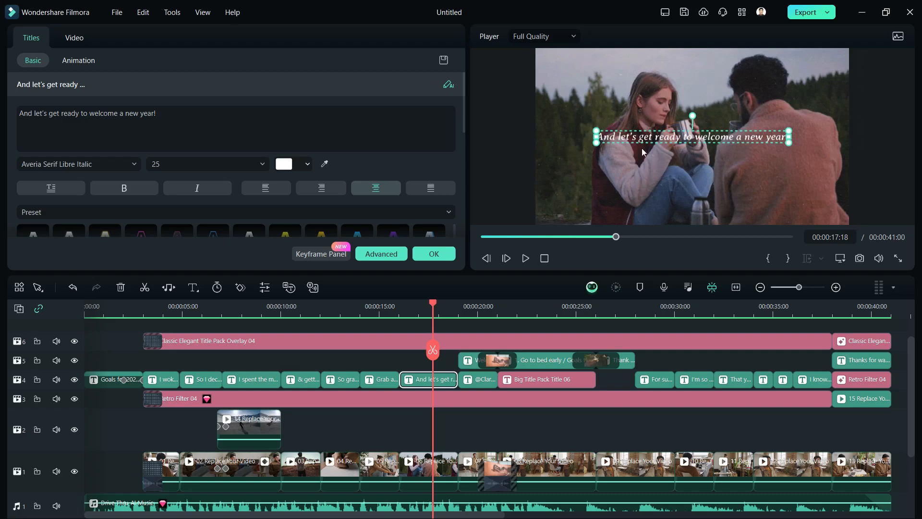
Change the opening title's text to "Goals for 2024" and its date line to "1 Jan 2024".
{"action": "left_click", "coordinate": [111, 306]}
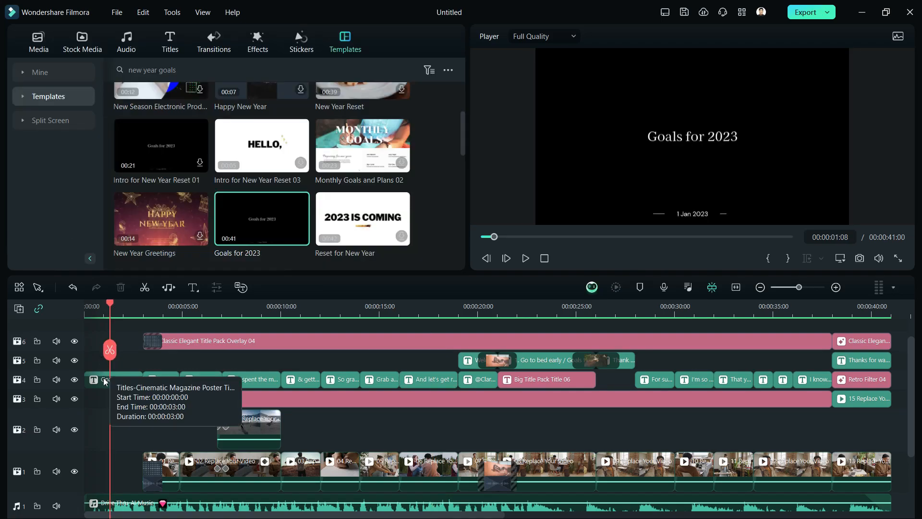
{"action": "scroll", "coordinate": [108, 394], "scroll_direction": "up", "scroll_amount": 4}
{"action": "left_click", "coordinate": [138, 381]}
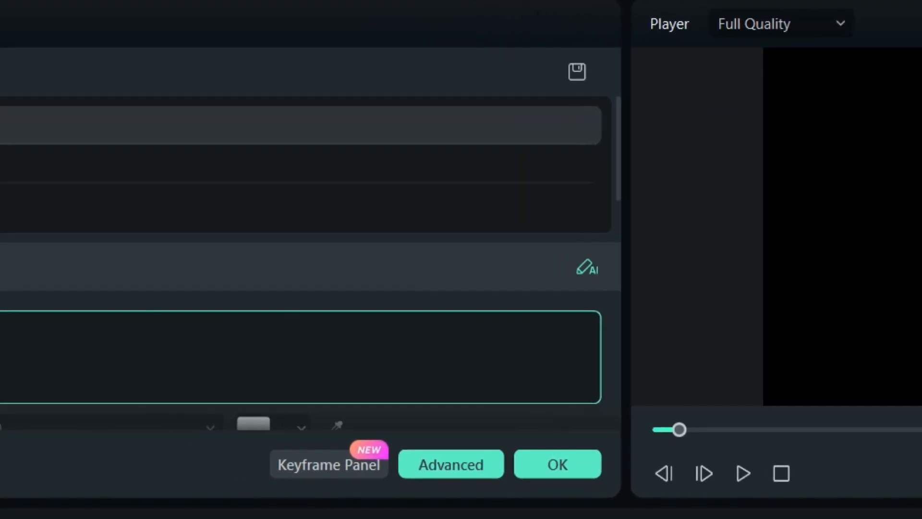
{"action": "key", "text": "BackSpace"}
{"action": "type", "text": "4"}
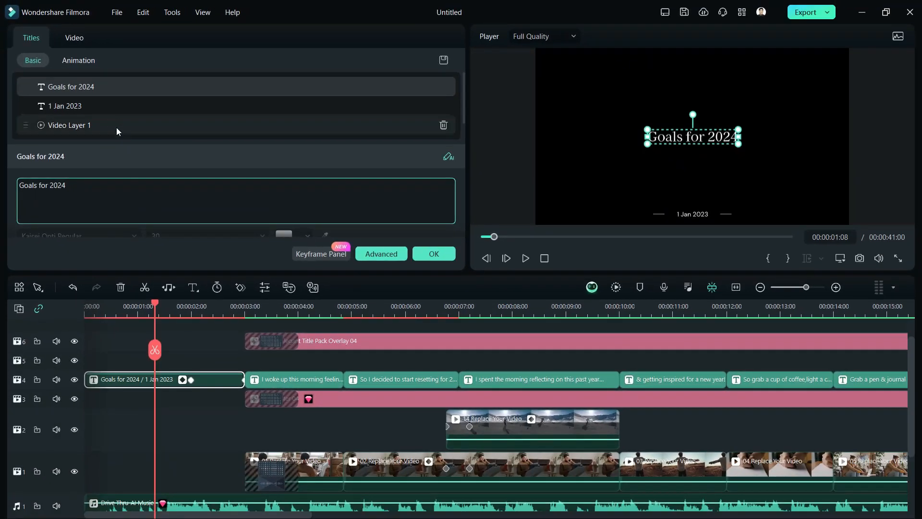
{"action": "left_click", "coordinate": [113, 165]}
{"action": "left_click", "coordinate": [98, 194]}
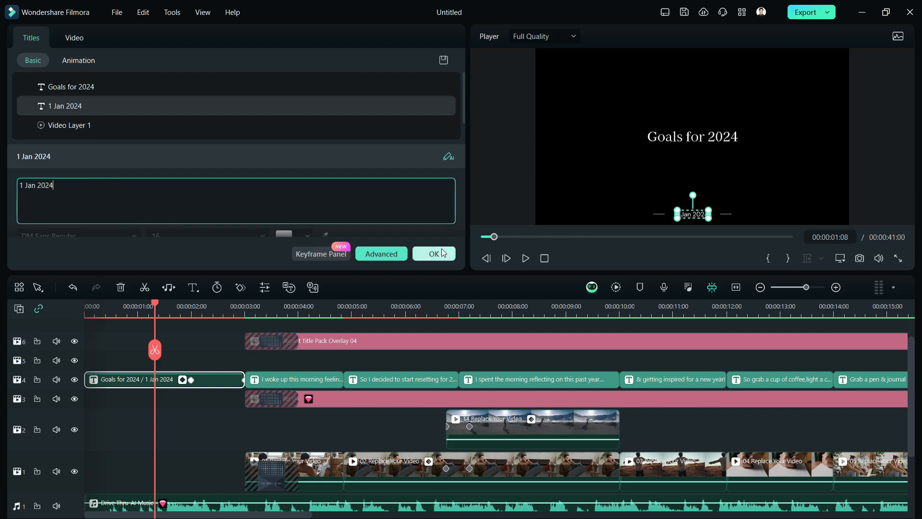
{"action": "left_click", "coordinate": [434, 254]}
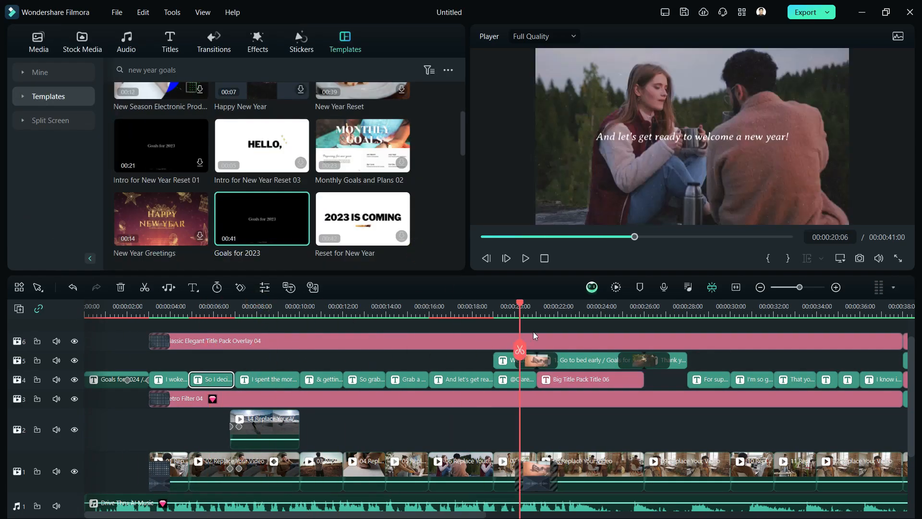
Change the heading of the framed goals list at 00:00:23:11 to "Goals for 2024".
{"action": "left_click_drag", "start_coordinate": [483, 343], "coordinate": [590, 343]}
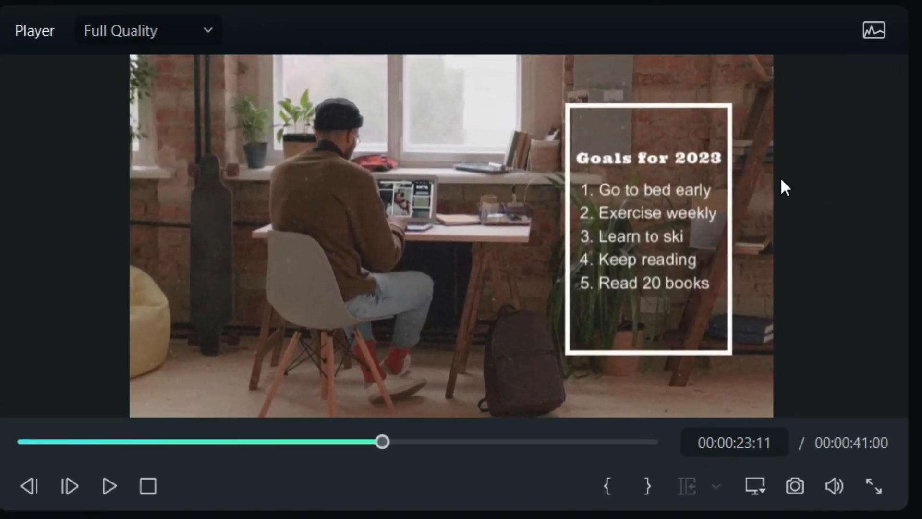
{"action": "double_click", "coordinate": [718, 155]}
{"action": "left_click", "coordinate": [107, 176]}
{"action": "key", "text": "BackSpace"}
{"action": "type", "text": "4"}
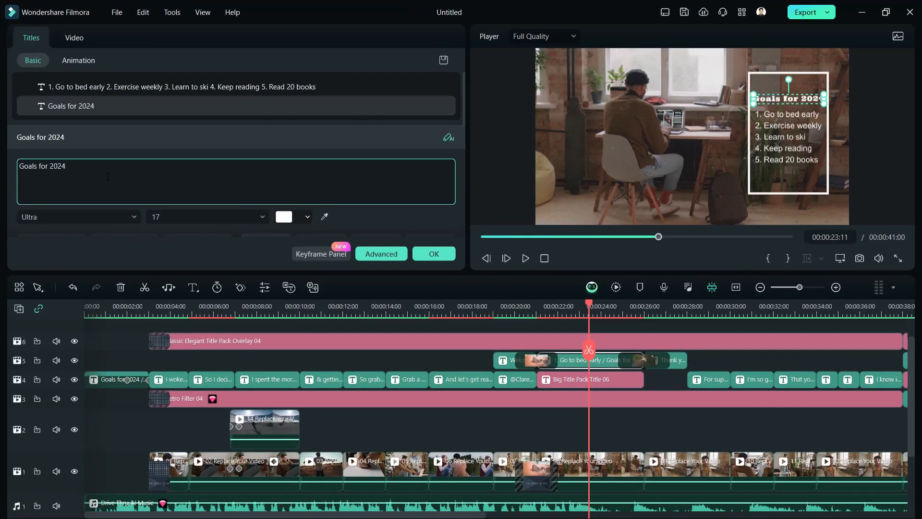
Add "6. Make more money" and "7. Learn new skills" as new lines below "5. Read 20 books" in the goals list.
{"action": "left_click", "coordinate": [819, 137]}
{"action": "key", "text": "Down"}
{"action": "key", "text": "Down"}
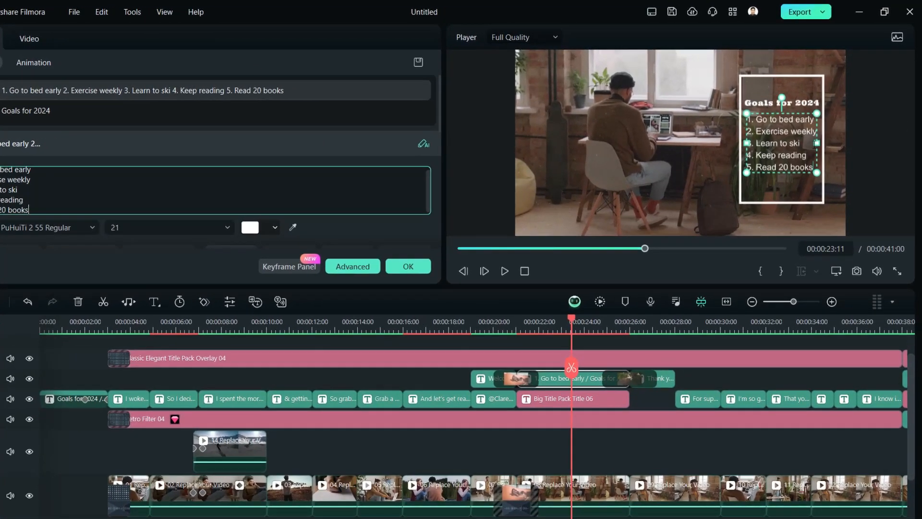
{"action": "key", "text": "Return"}
{"action": "type", "text": "6. Make more"}
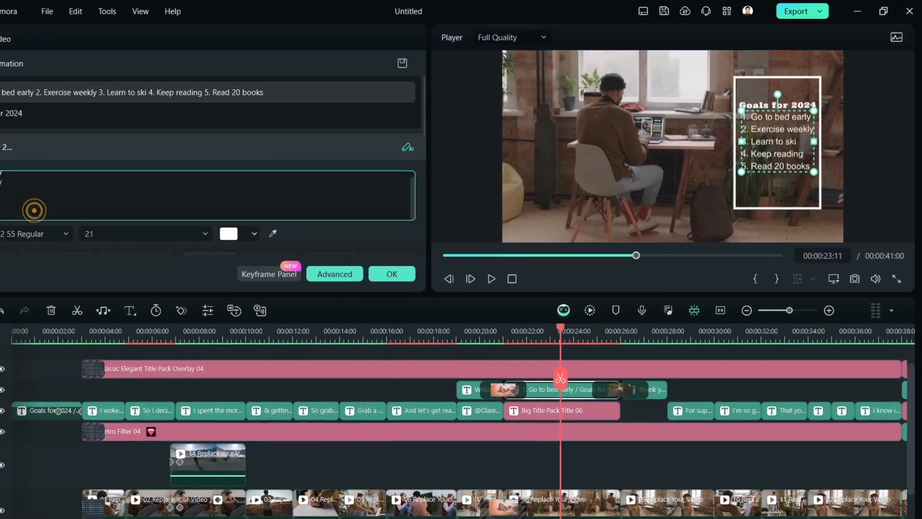
{"action": "type", "text": " money"}
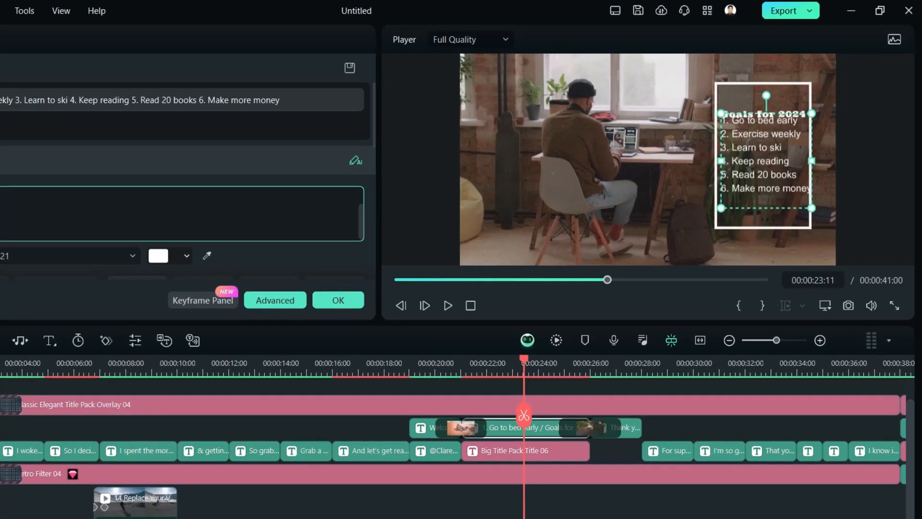
{"action": "key", "text": "Return"}
{"action": "type", "text": "7. Learn new skills"}
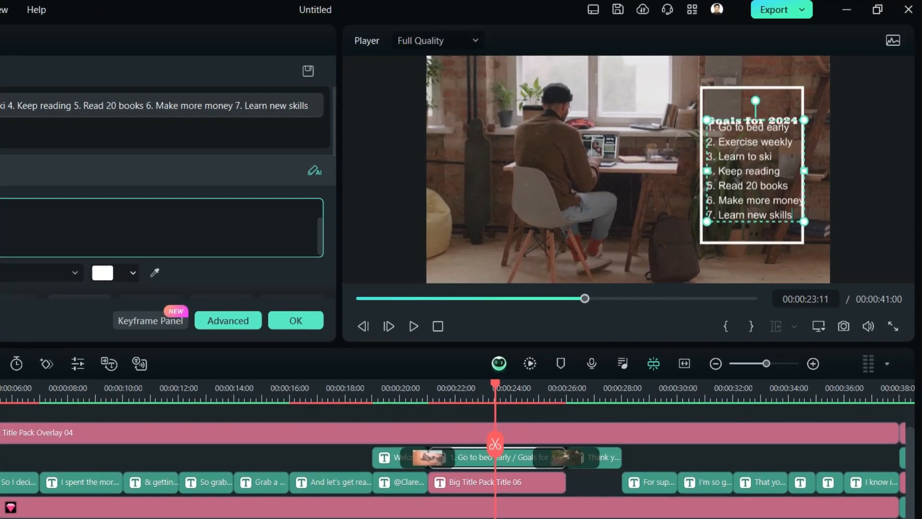
Add "8. Visit new country" as the last line of the goals list and accept the title edit.
{"action": "key", "text": "Return"}
{"action": "type", "text": "8. Go"}
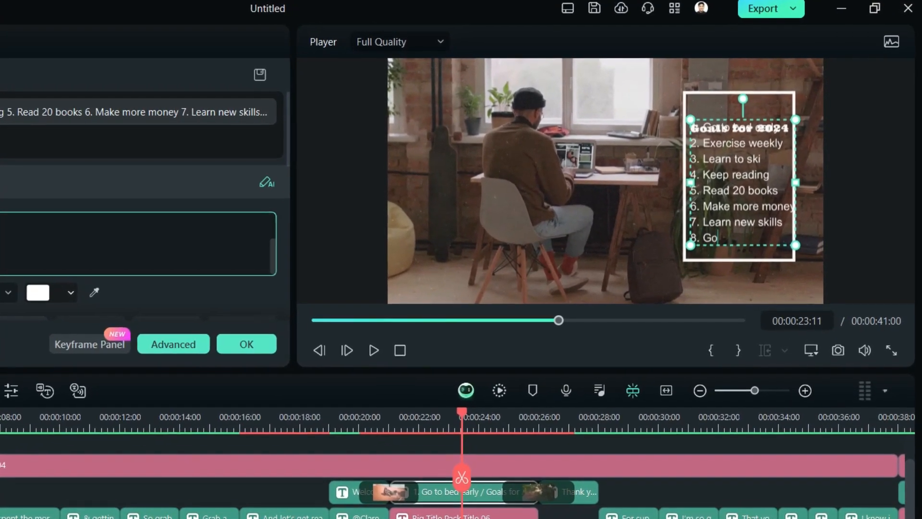
{"action": "key", "text": "BackSpace"}
{"action": "key", "text": "BackSpace"}
{"action": "type", "text": "Visit new country"}
{"action": "left_click", "coordinate": [247, 344]}
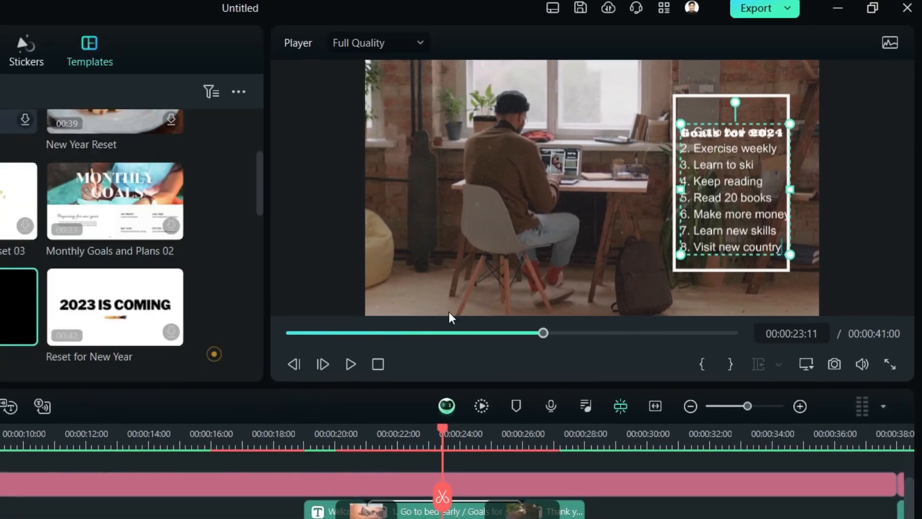
Reposition the goals list and its heading inside the white frame so they no longer crowd each other, and render the timeline preview.
{"action": "left_click", "coordinate": [858, 254]}
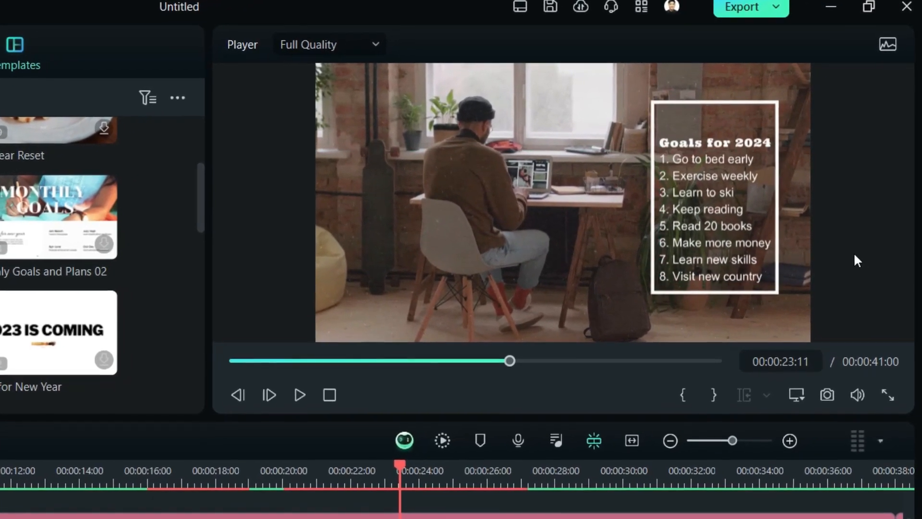
{"action": "double_click", "coordinate": [742, 180]}
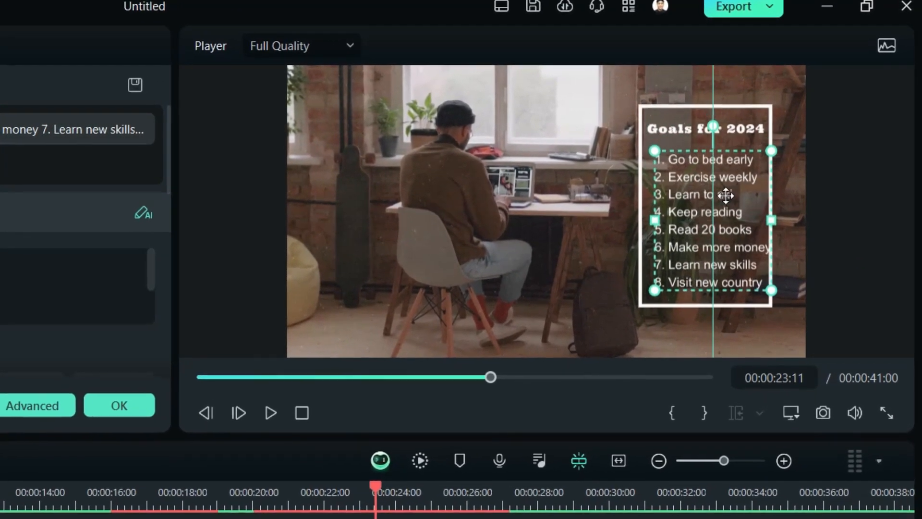
{"action": "left_click_drag", "start_coordinate": [726, 196], "coordinate": [719, 198]}
{"action": "mouse_move", "coordinate": [749, 128]}
{"action": "left_mouse_down"}
{"action": "mouse_move", "coordinate": [749, 145]}
{"action": "mouse_move", "coordinate": [749, 136]}
{"action": "left_mouse_up"}
{"action": "left_click", "coordinate": [845, 230]}
{"action": "left_click", "coordinate": [367, 507]}
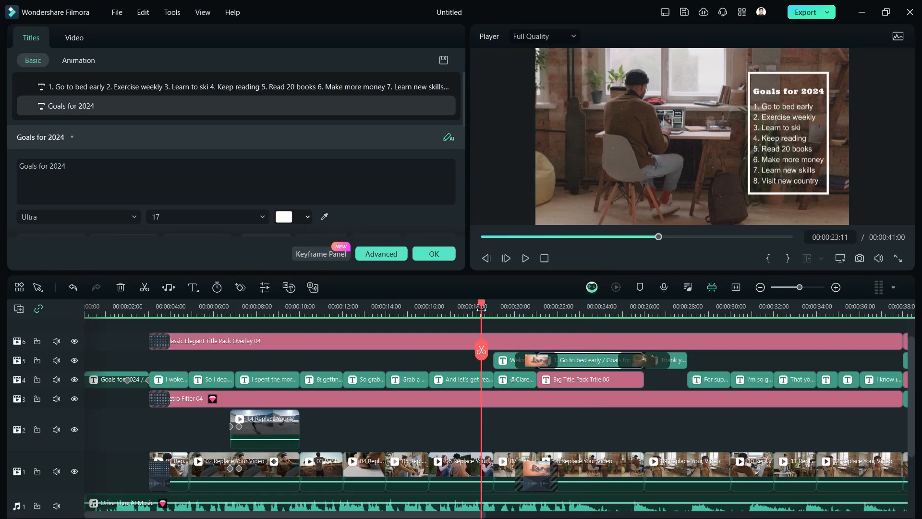
{"action": "left_click_drag", "start_coordinate": [481, 310], "coordinate": [539, 311]}
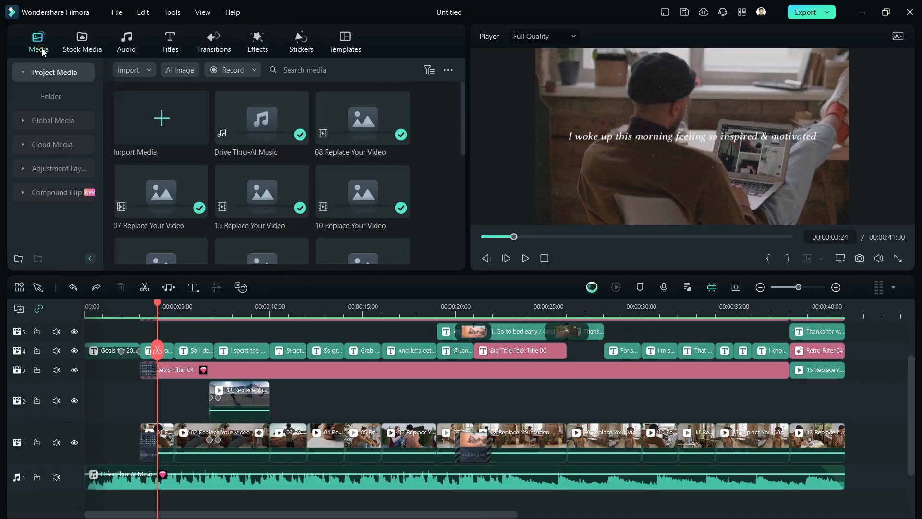
Import all the video clips from the 2023 Vids folder into the project media.
{"action": "left_click", "coordinate": [42, 51]}
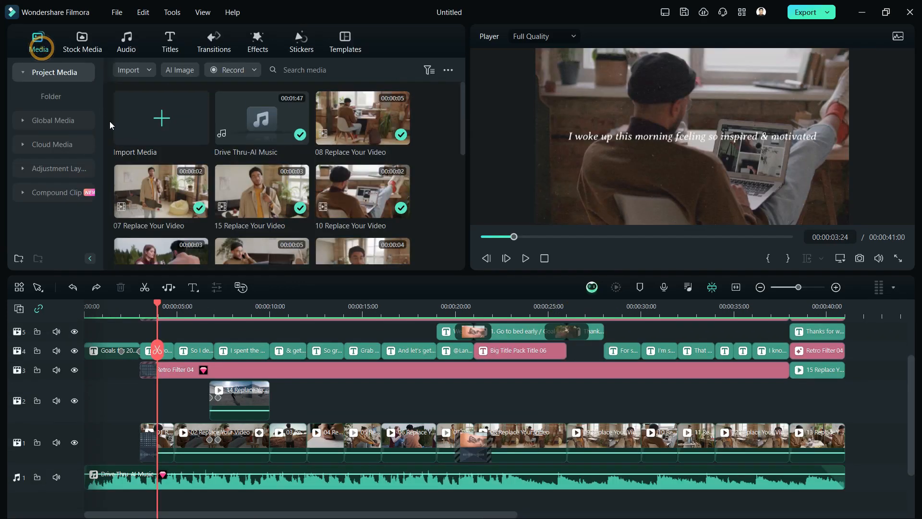
{"action": "left_click", "coordinate": [154, 120]}
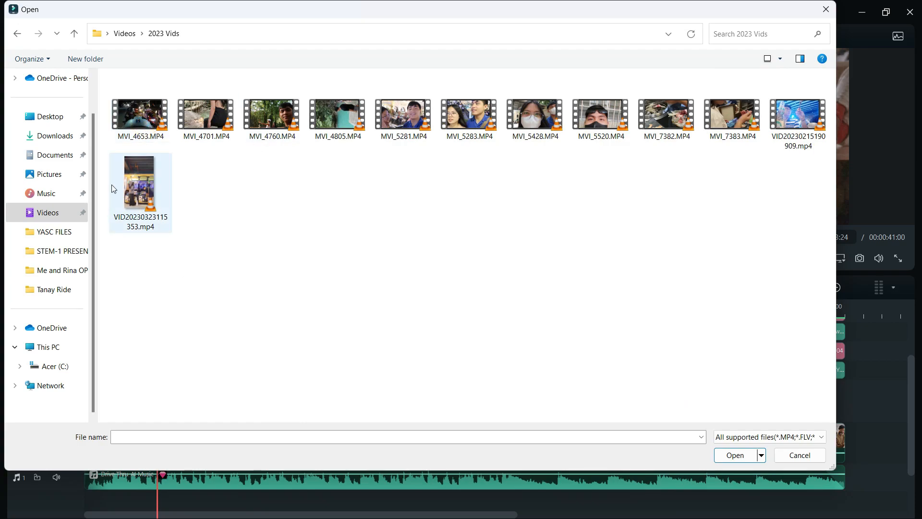
{"action": "left_click", "coordinate": [138, 100]}
{"action": "left_click_drag", "start_coordinate": [138, 100], "coordinate": [784, 217]}
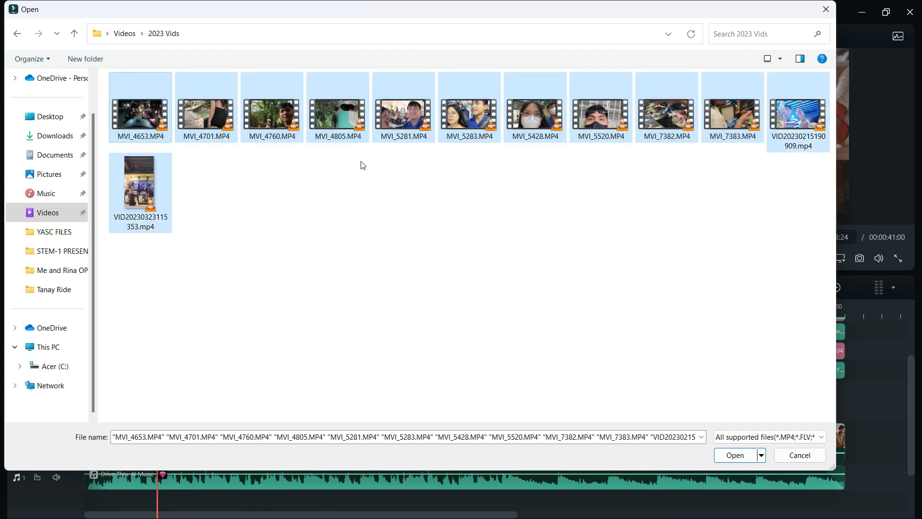
{"action": "left_click", "coordinate": [736, 455]}
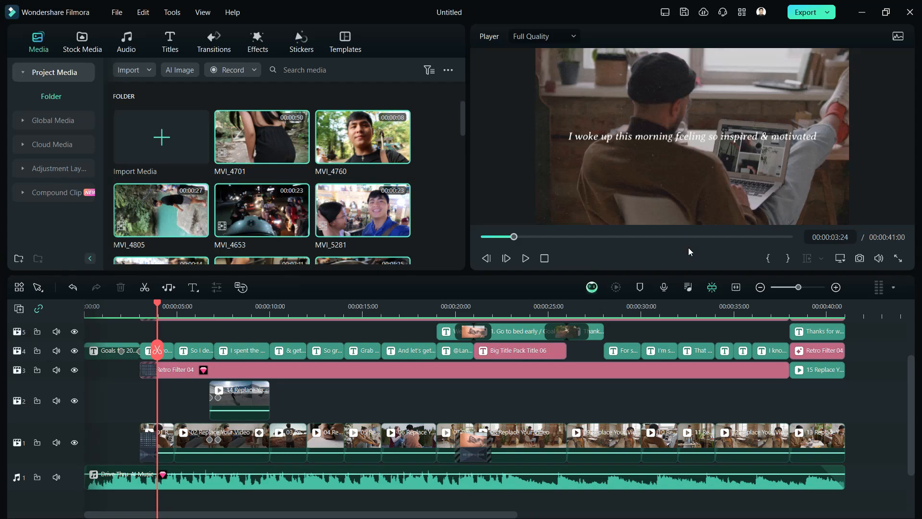
Replace the first placeholder clip on the main video track with MVI_4760.
{"action": "mouse_move", "coordinate": [359, 136]}
{"action": "left_mouse_down"}
{"action": "mouse_move", "coordinate": [395, 144]}
{"action": "mouse_move", "coordinate": [322, 262]}
{"action": "mouse_move", "coordinate": [150, 346]}
{"action": "mouse_move", "coordinate": [154, 444]}
{"action": "mouse_move", "coordinate": [144, 466]}
{"action": "left_mouse_up"}
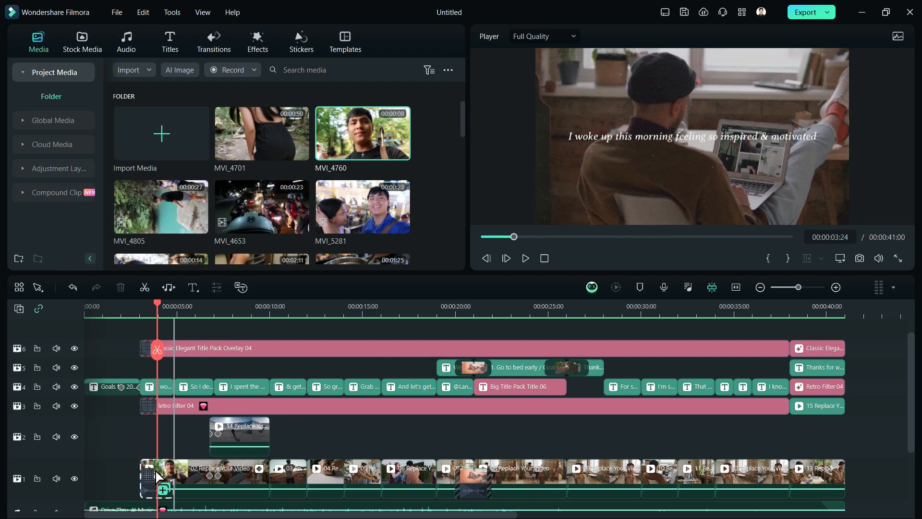
{"action": "left_click_drag", "start_coordinate": [155, 471], "coordinate": [155, 473]}
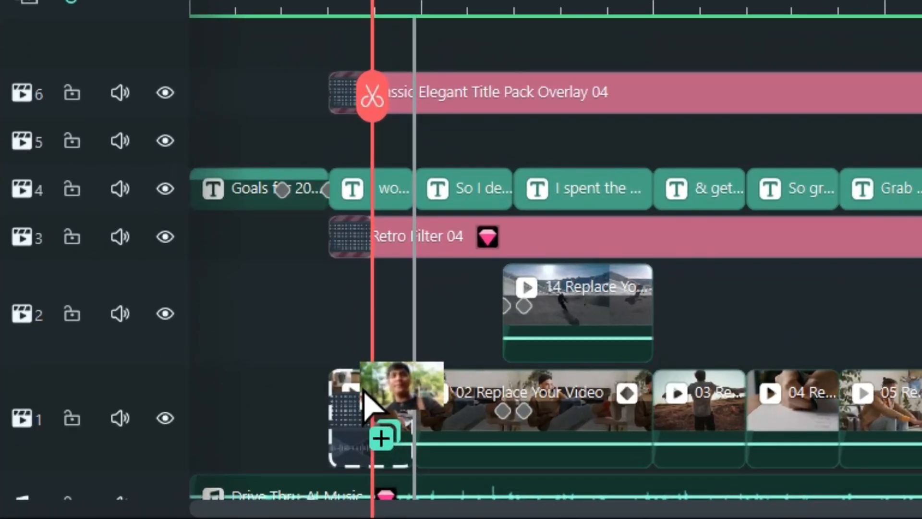
{"action": "left_click_drag", "start_coordinate": [155, 475], "coordinate": [152, 466]}
{"action": "left_click_drag", "start_coordinate": [362, 387], "coordinate": [363, 385]}
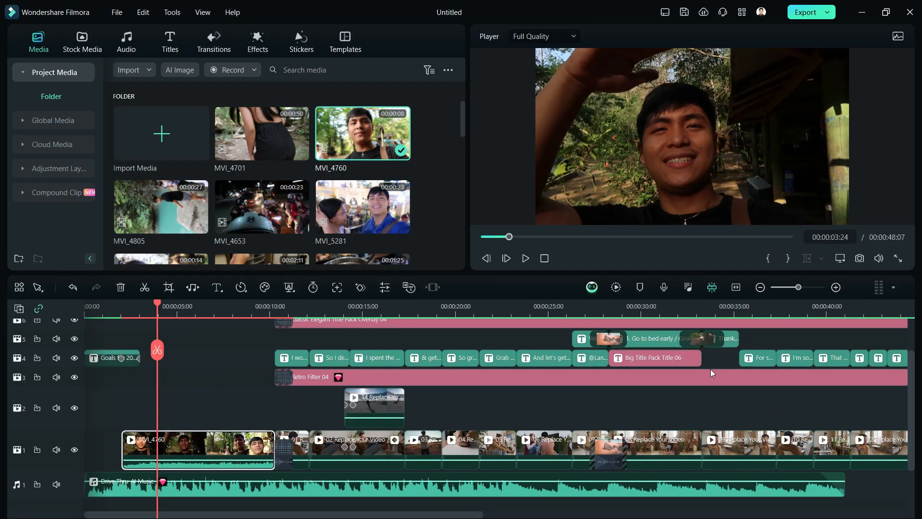
{"action": "scroll", "coordinate": [811, 430], "scroll_direction": "down", "scroll_amount": 7}
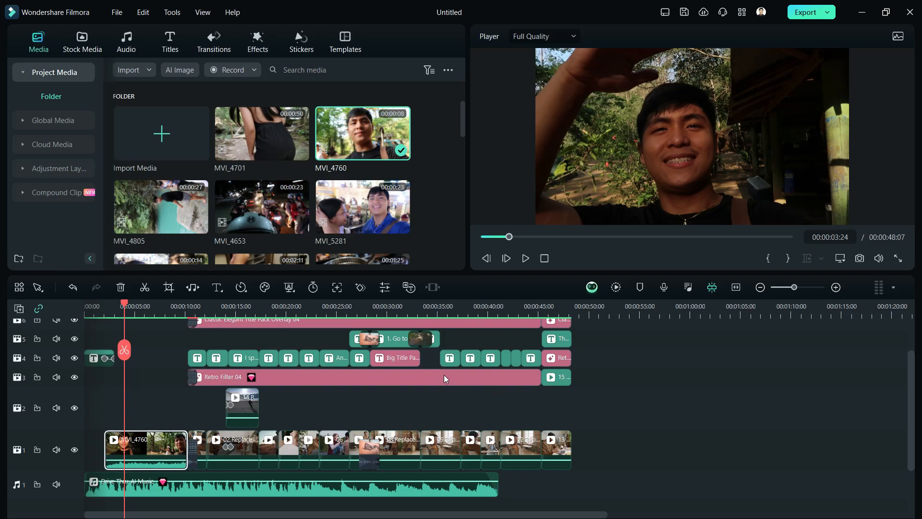
{"action": "key", "text": "ctrl+z"}
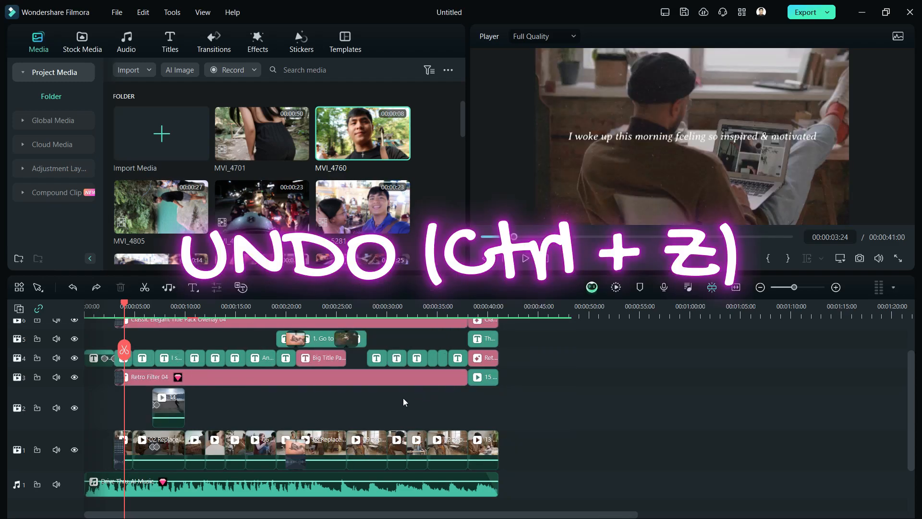
{"action": "key", "text": "ctrl+s"}
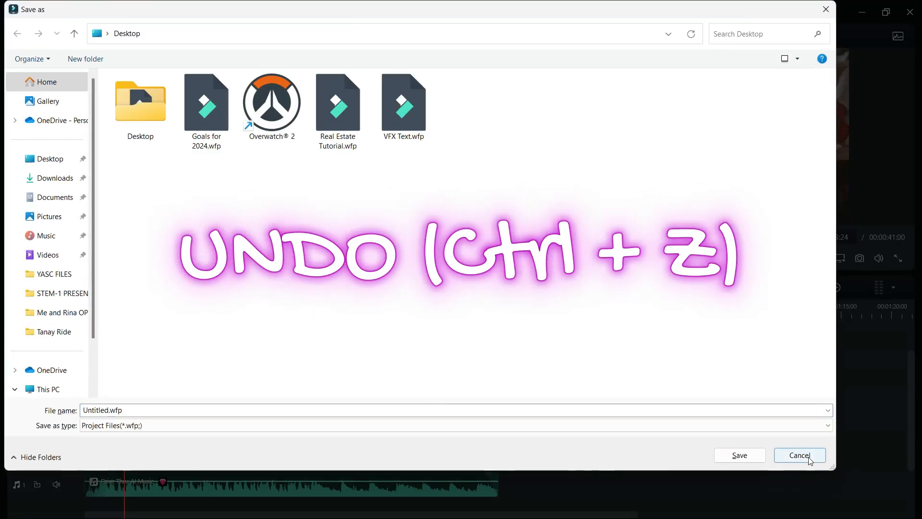
{"action": "left_click", "coordinate": [808, 456]}
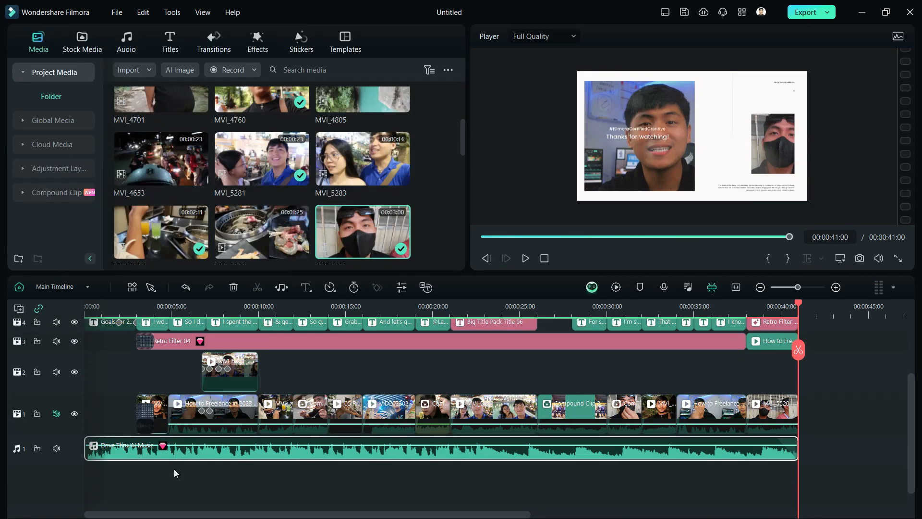
{"action": "scroll", "coordinate": [281, 463], "scroll_direction": "down", "scroll_amount": 1}
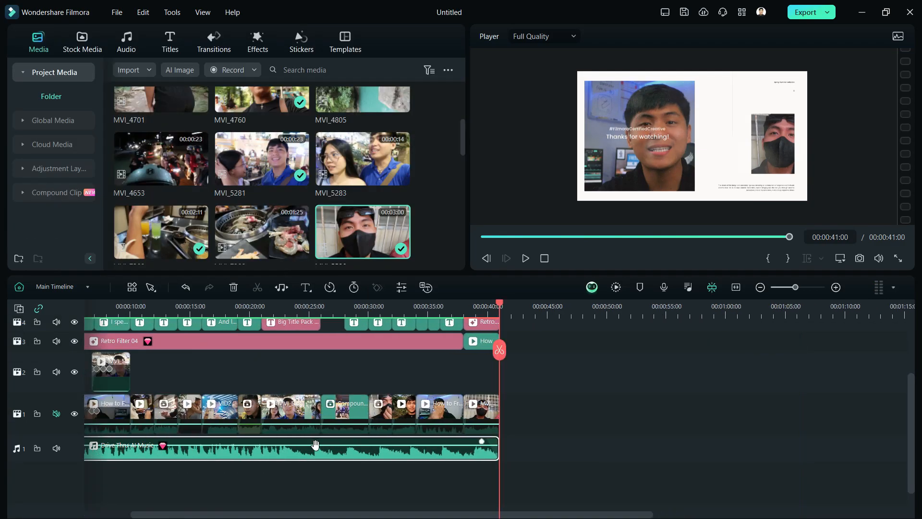
{"action": "scroll", "coordinate": [277, 472], "scroll_direction": "up", "scroll_amount": 1}
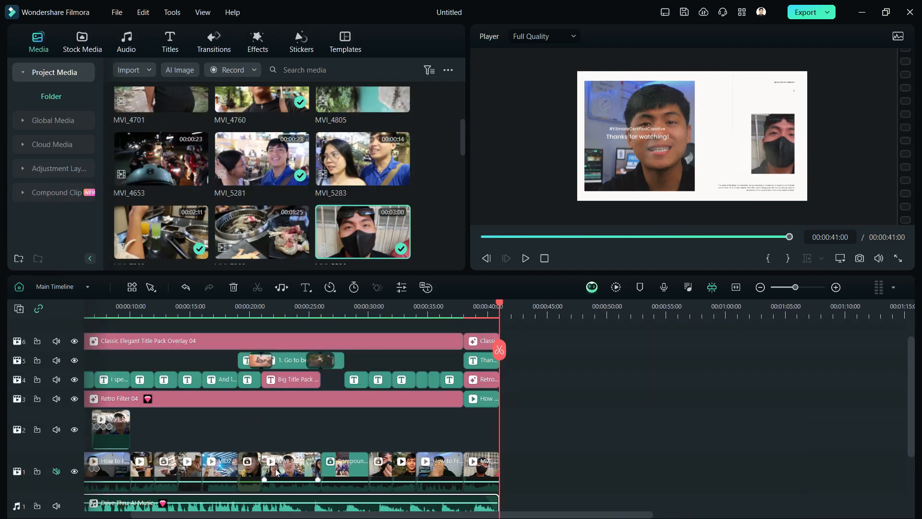
{"action": "left_click", "coordinate": [738, 289]}
{"action": "scroll", "coordinate": [422, 453], "scroll_direction": "down", "scroll_amount": 1}
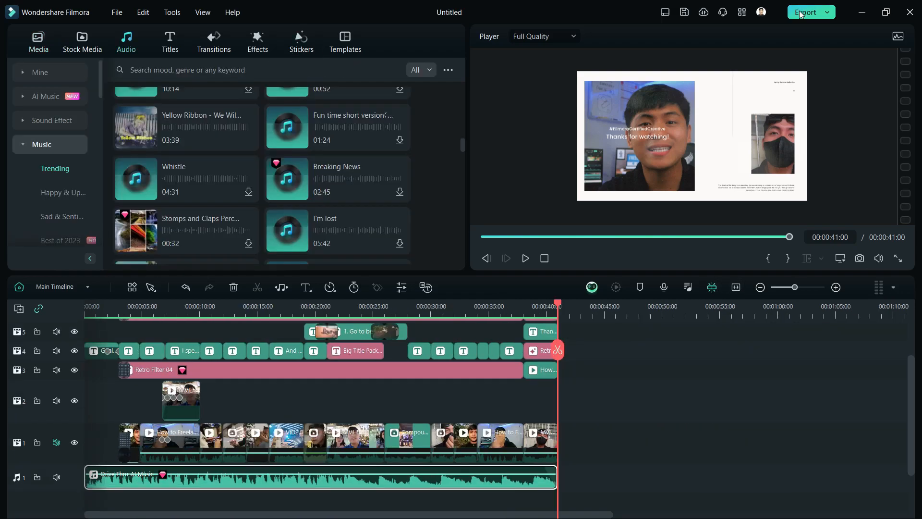
Export the finished project as the video "Goals for 2024 - Product.mp4" and close the export window.
{"action": "left_click", "coordinate": [800, 13]}
{"action": "left_click", "coordinate": [677, 409]}
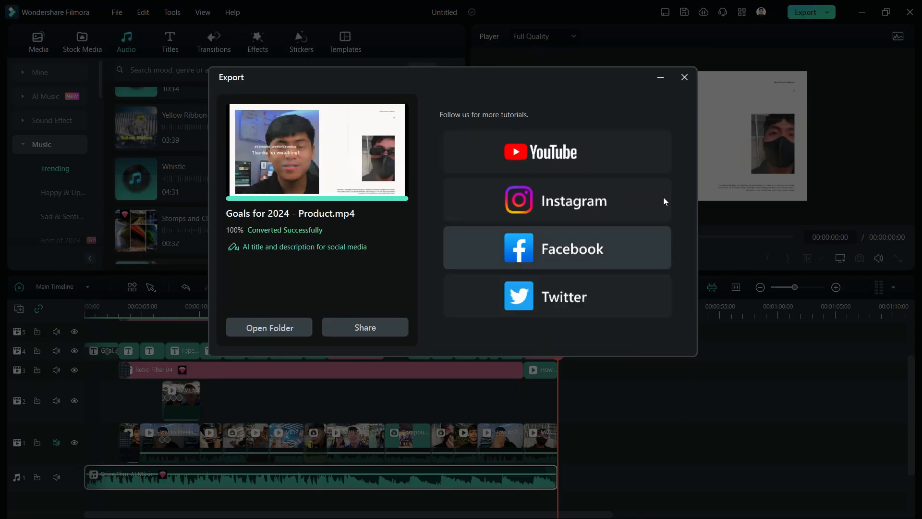
{"action": "left_click", "coordinate": [684, 78]}
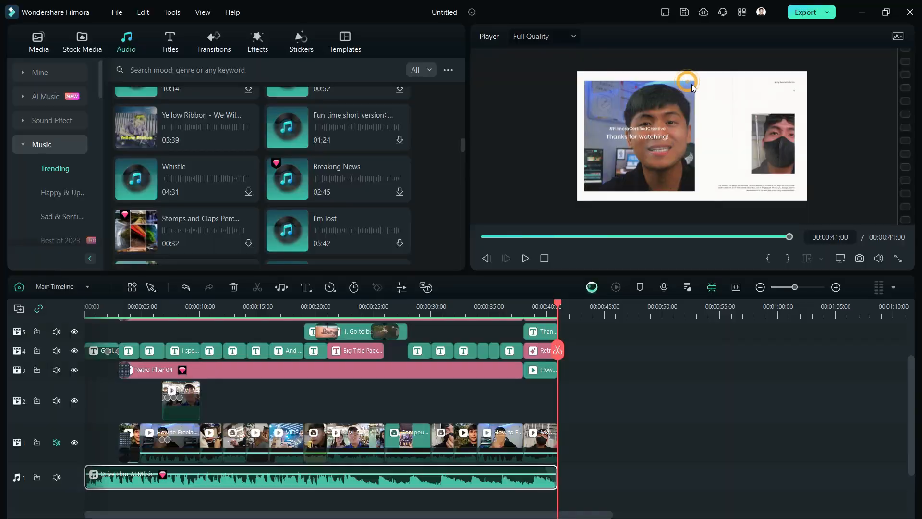